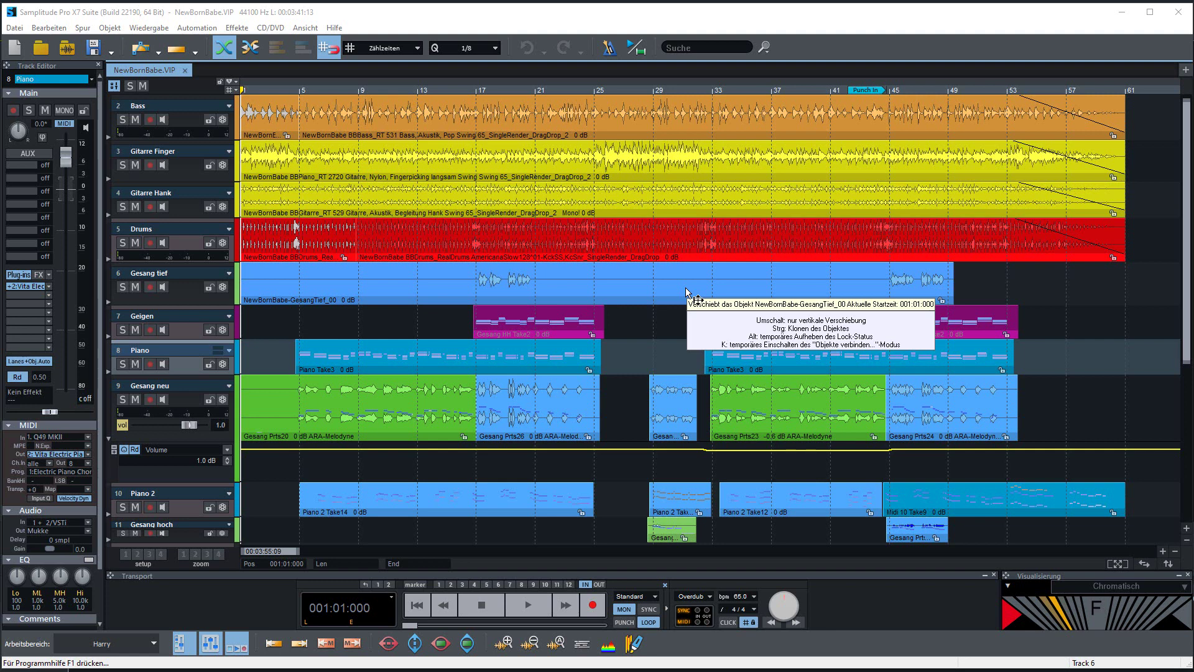
- Make Gesang neu the active track and select its Gesang Prts23 vocal clip
click(1064, 415)
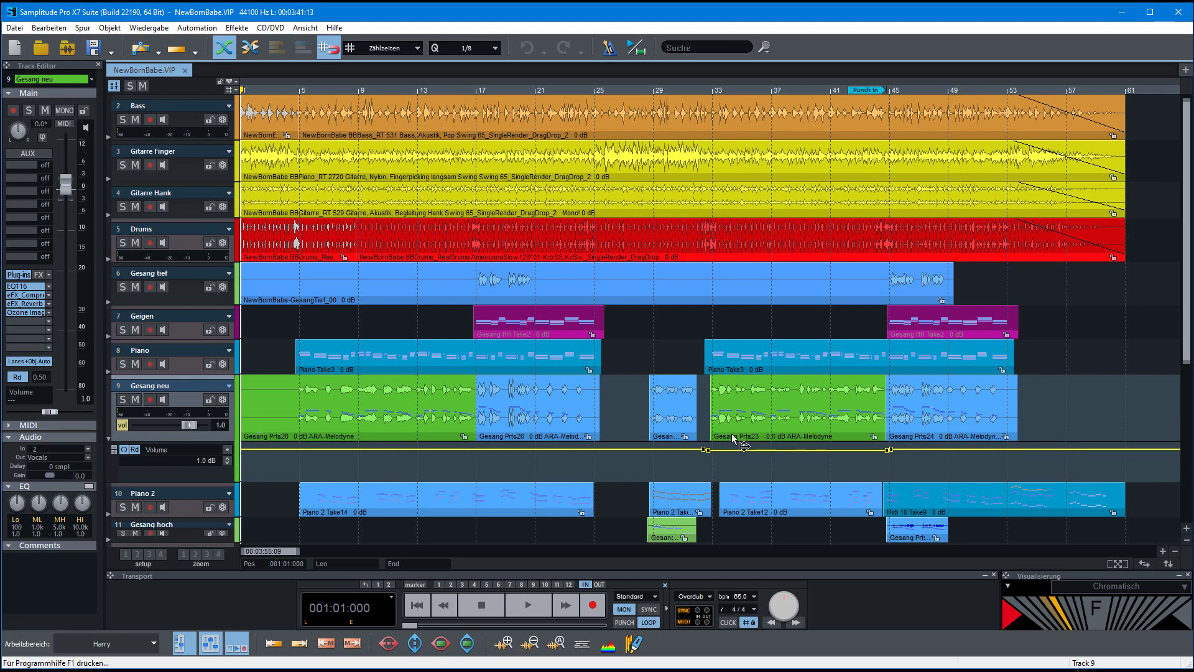
click(387, 430)
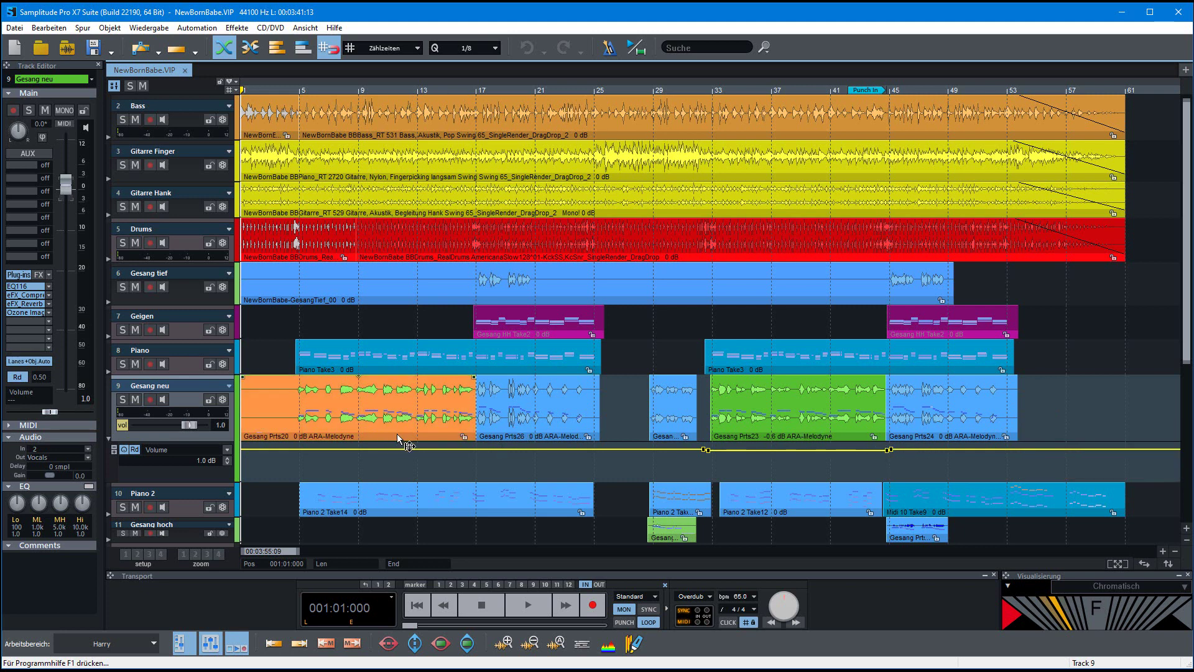
click(803, 379)
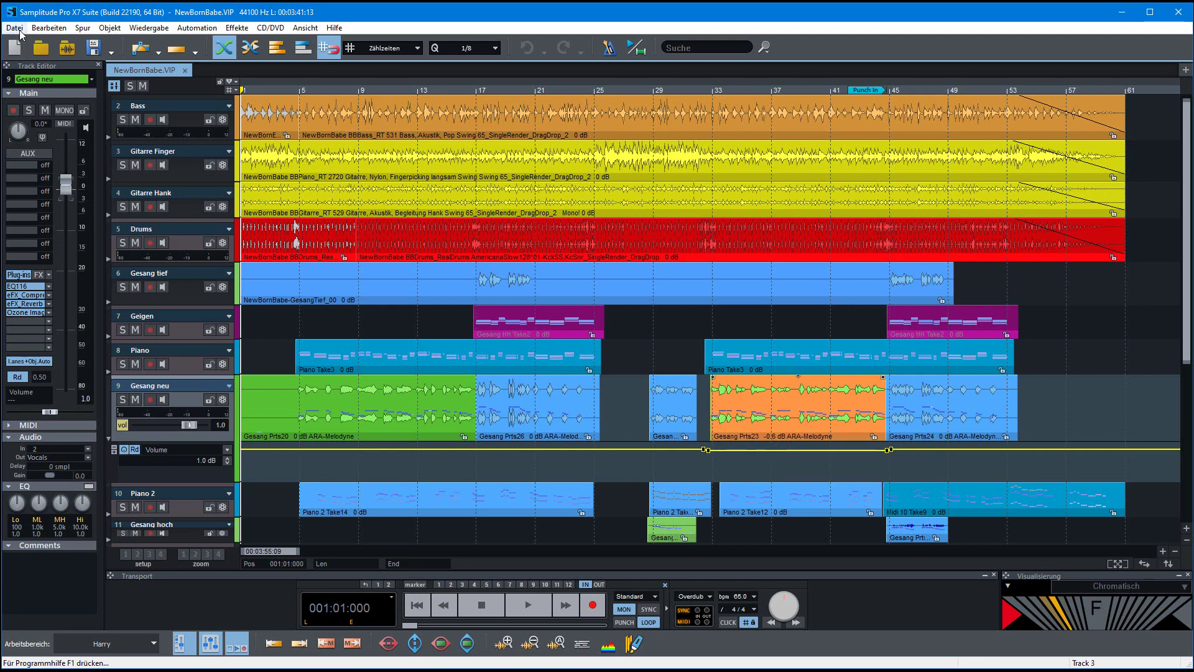
- Open the Export dialog (Master routing, Wave, 44100 Hz, 24 Bit stereo) for the song
click(15, 28)
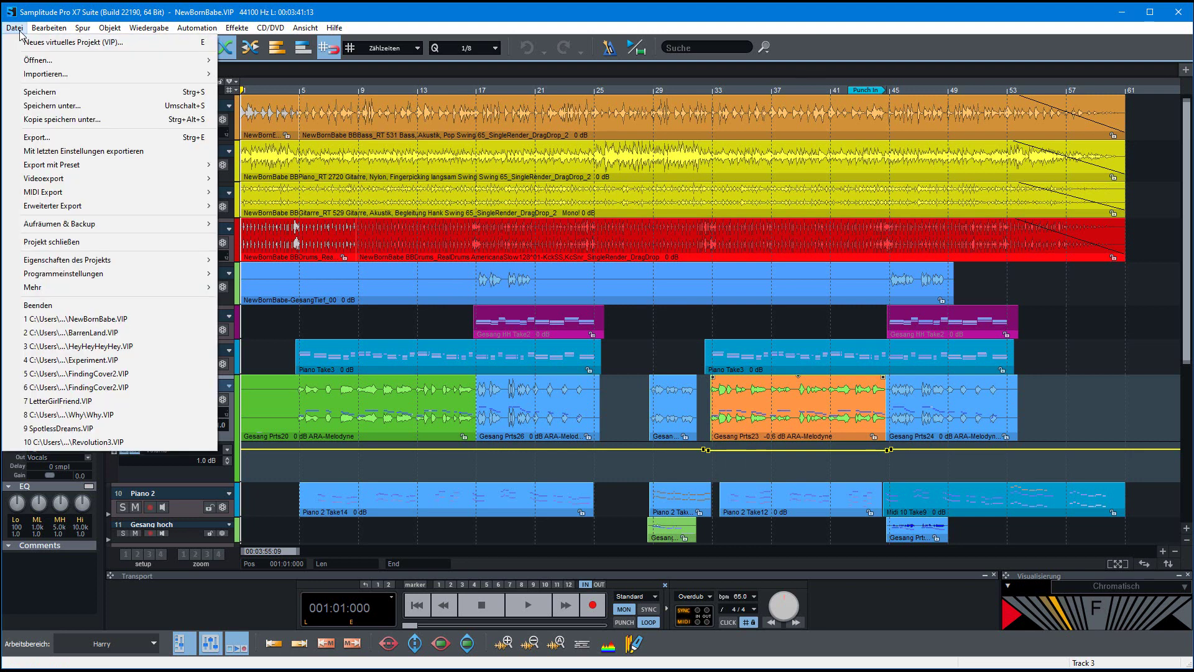
click(69, 20)
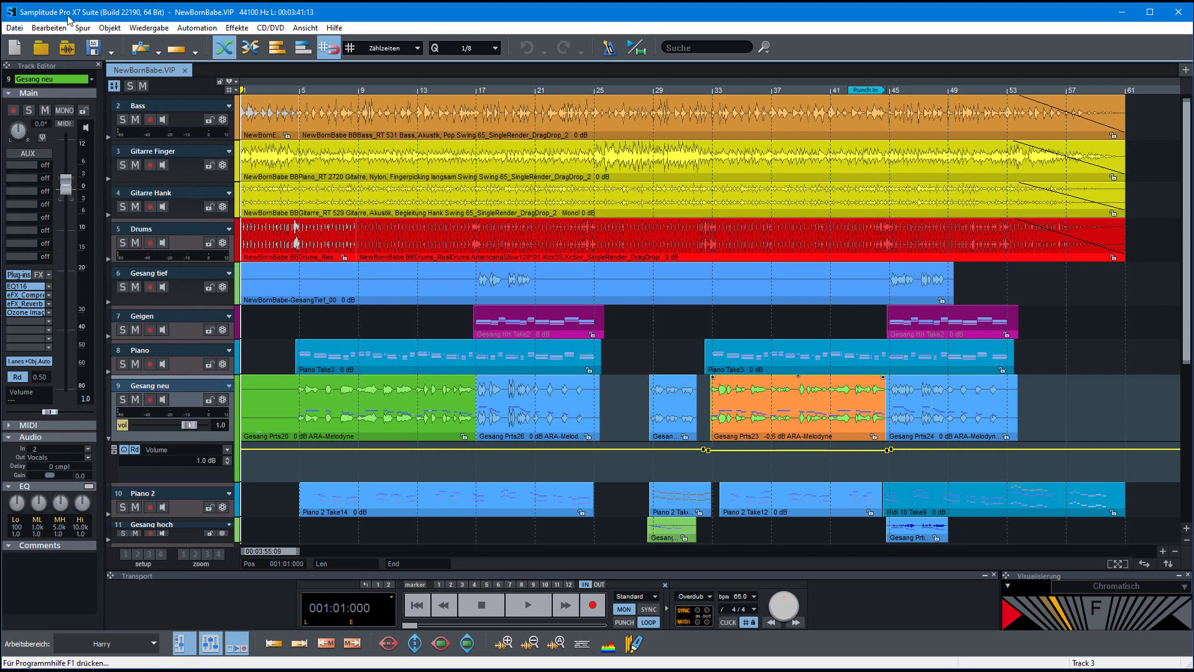
key(e)
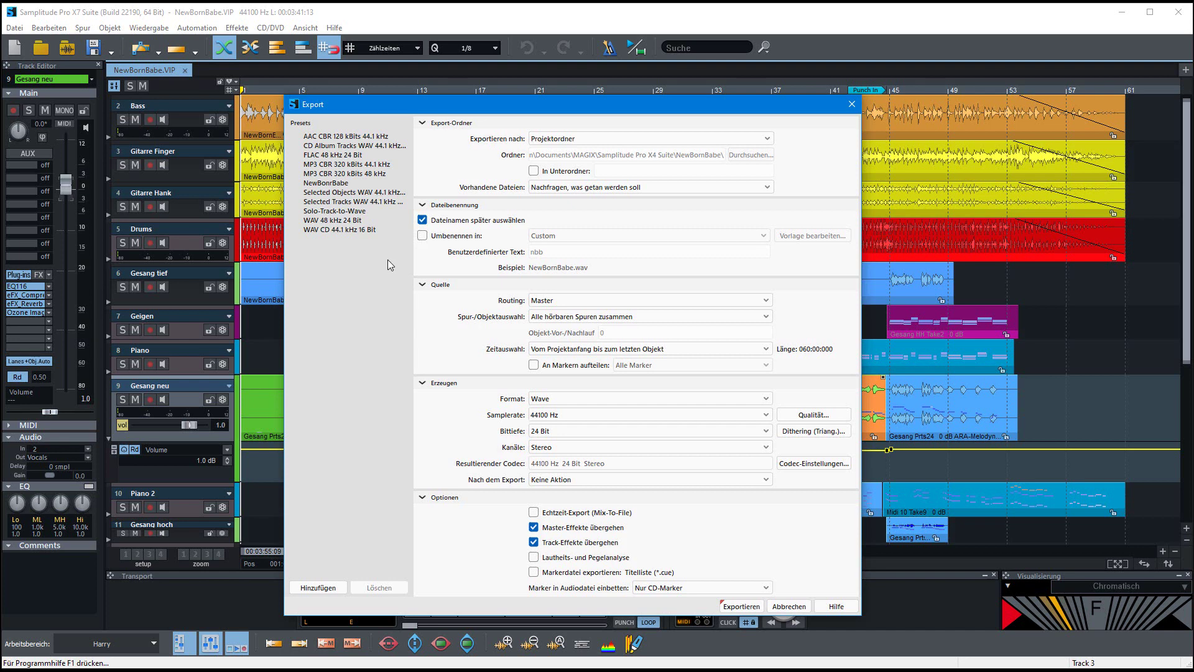
- Load the NewBornBabe preset: MP3, 16 Bit, custom folder D:\, custom file name nbb
click(335, 183)
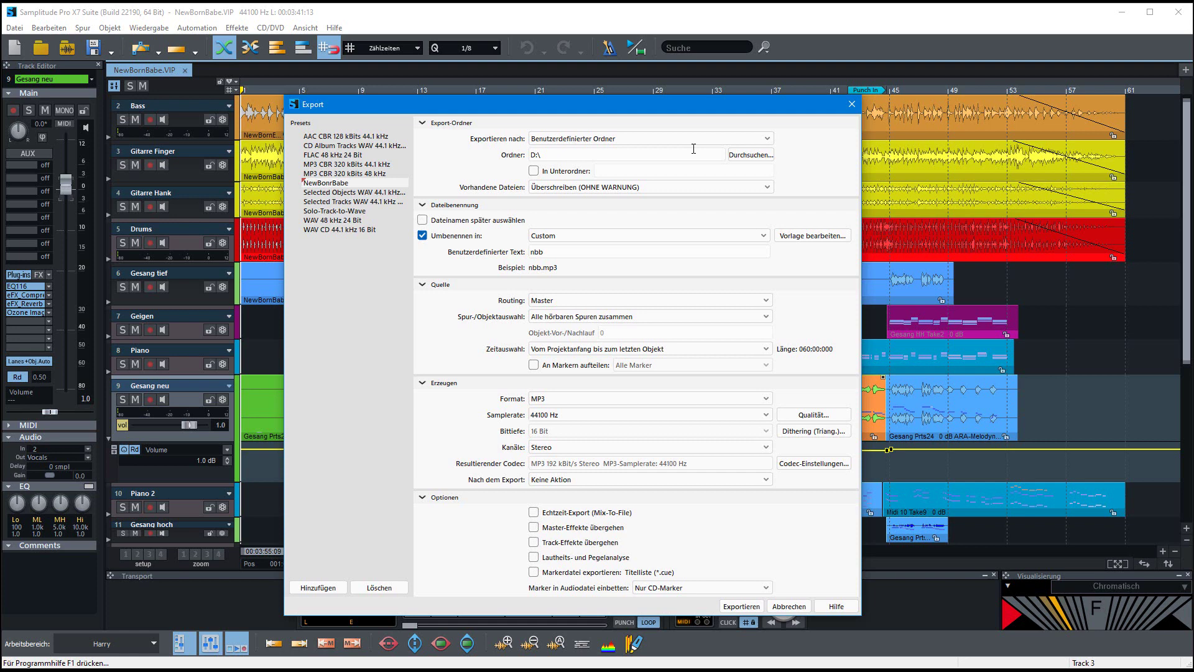
click(767, 138)
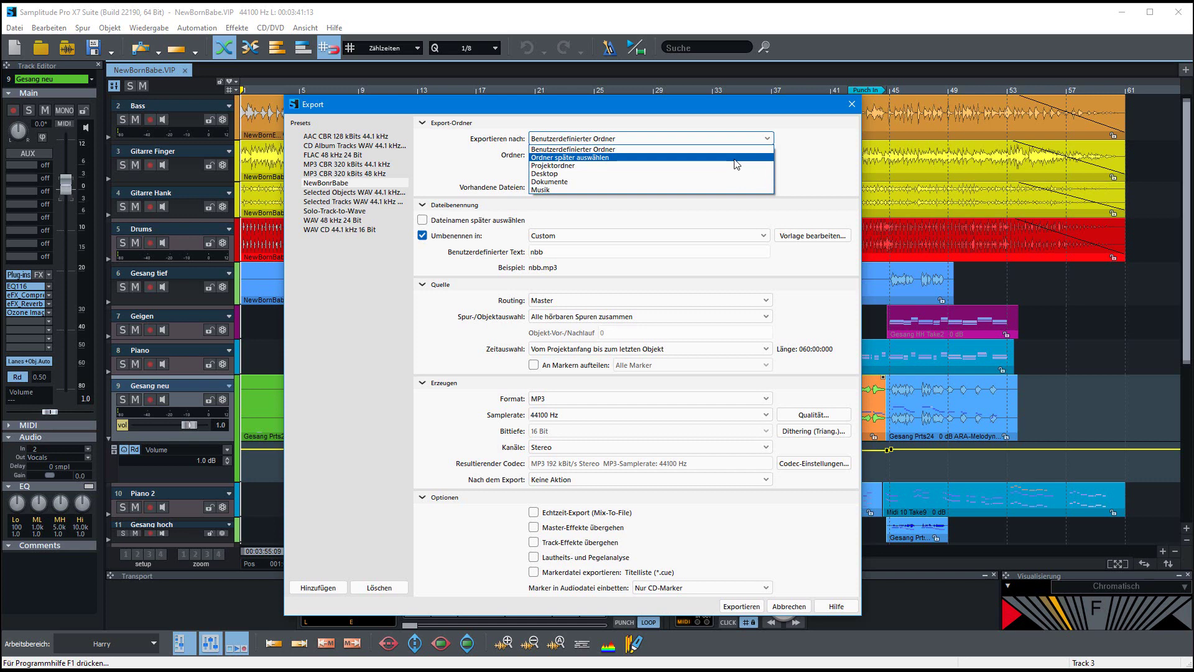
click(787, 147)
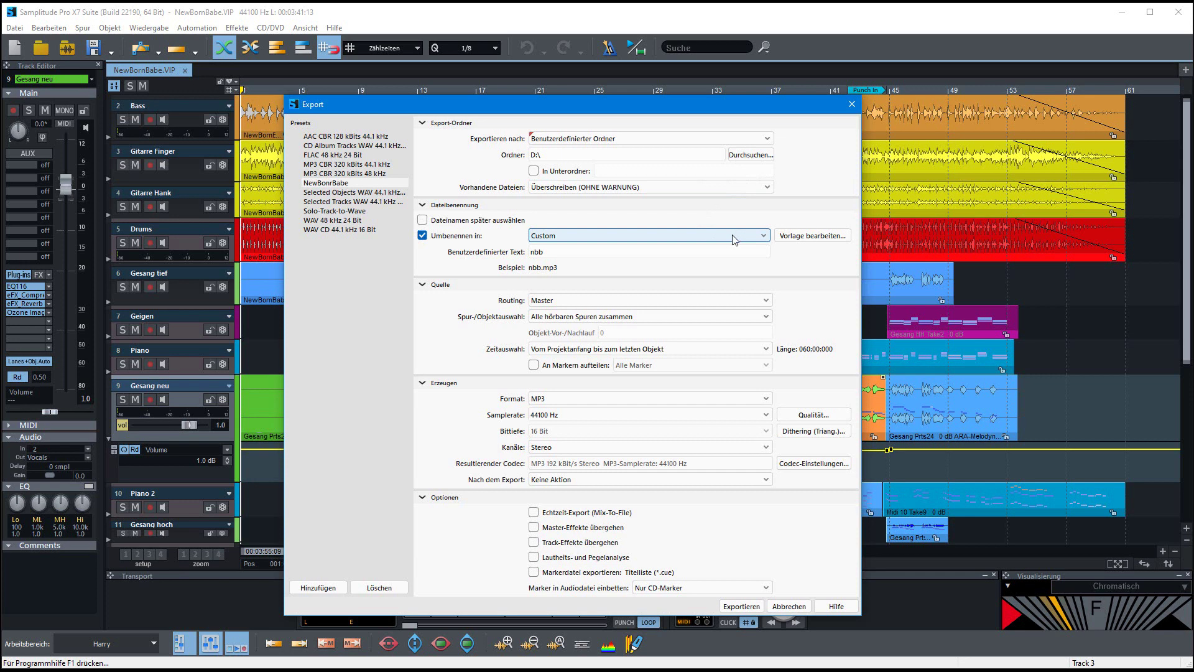
click(680, 254)
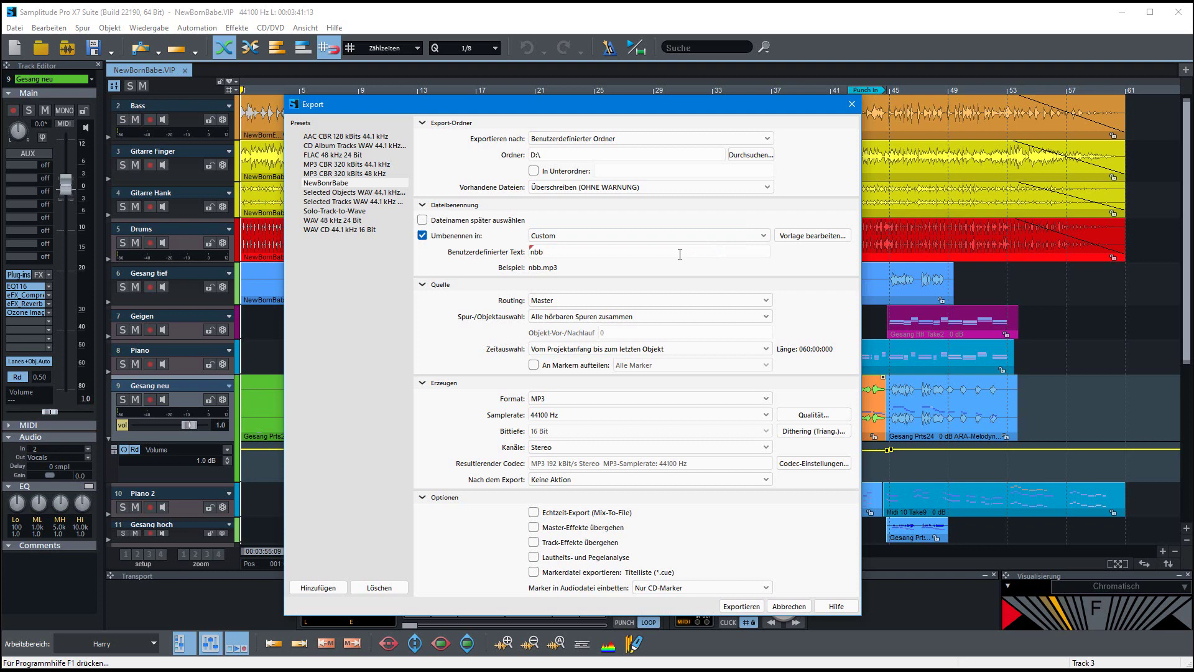
click(680, 240)
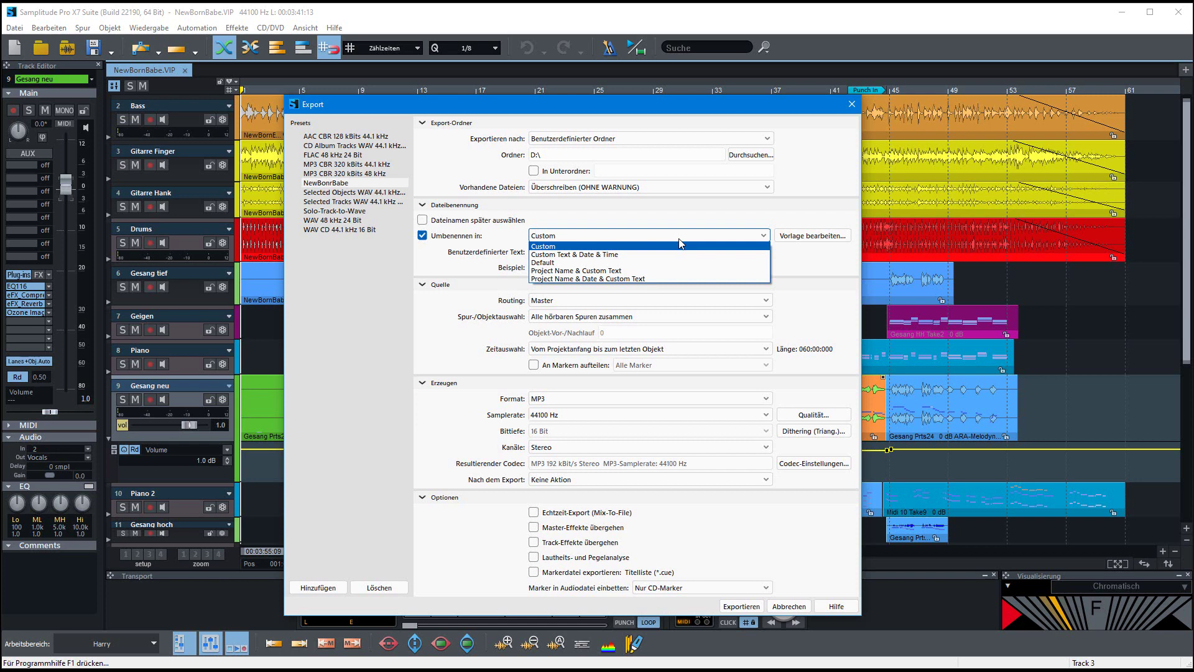
click(652, 209)
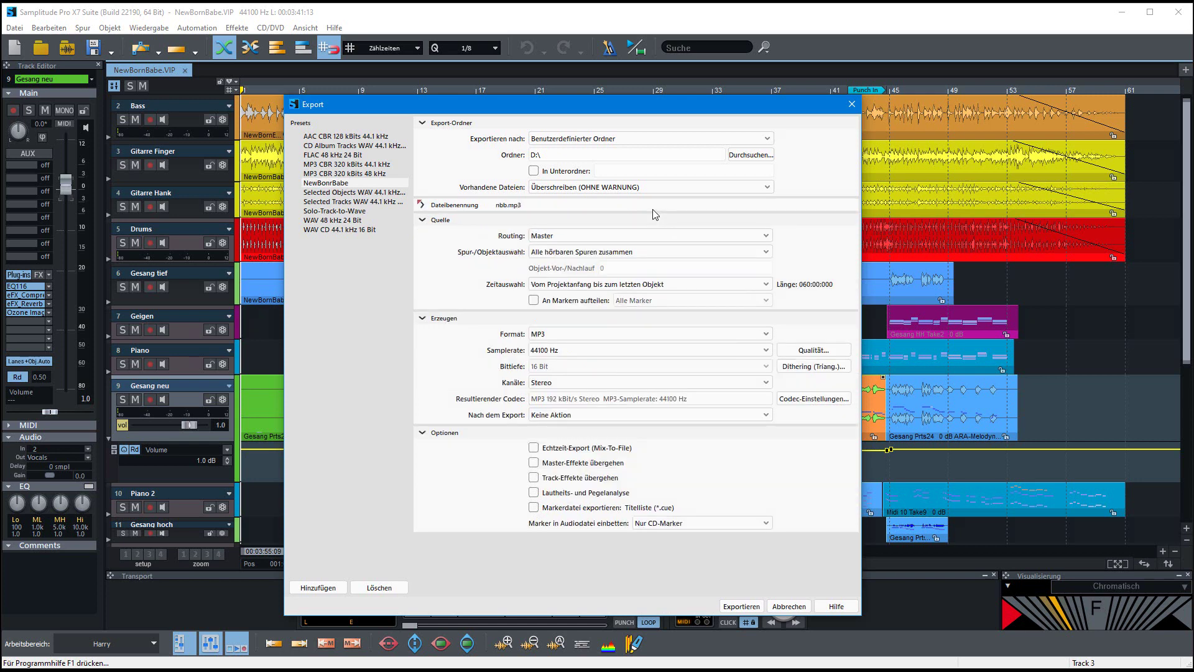
click(421, 207)
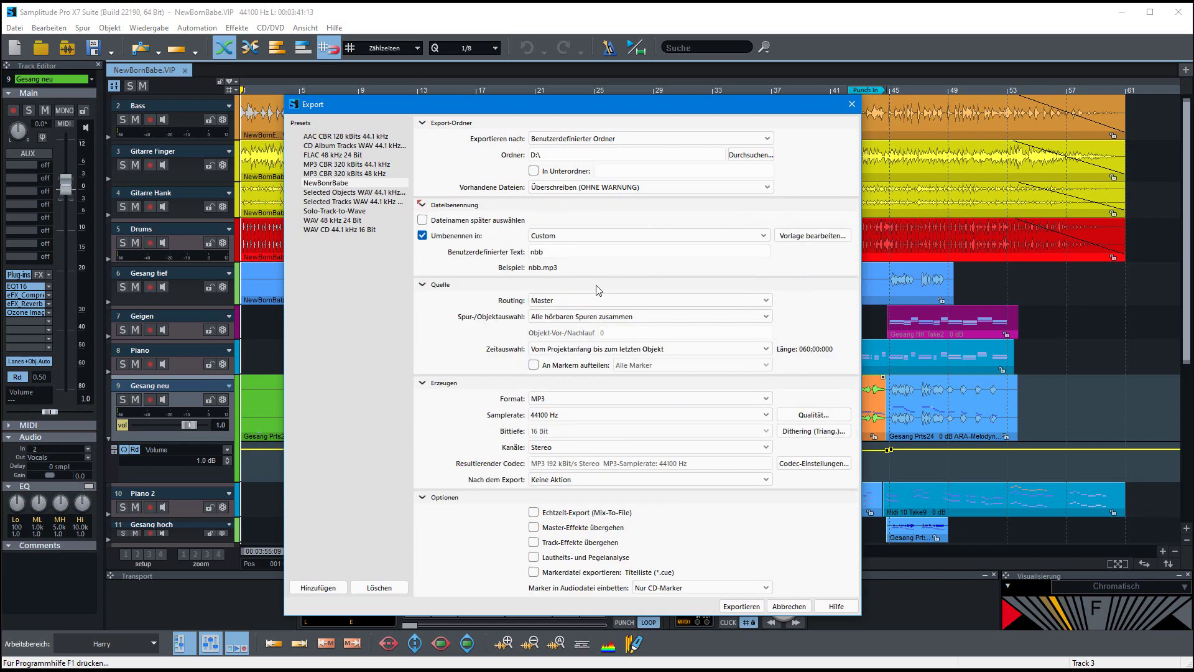
click(655, 305)
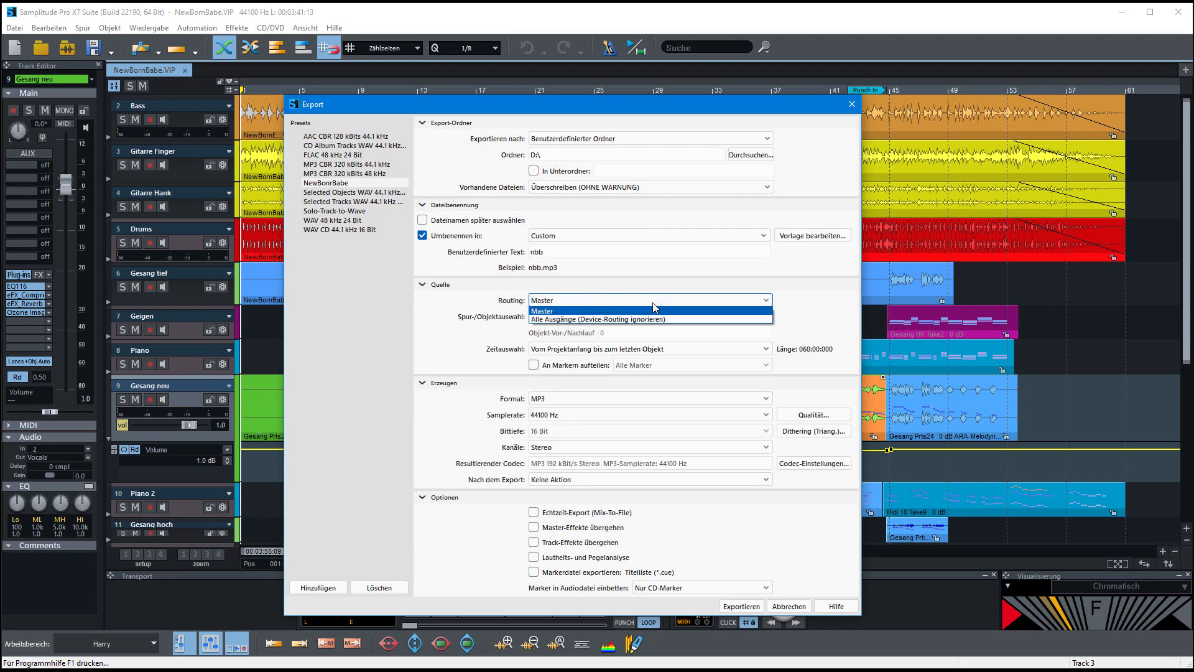
click(652, 302)
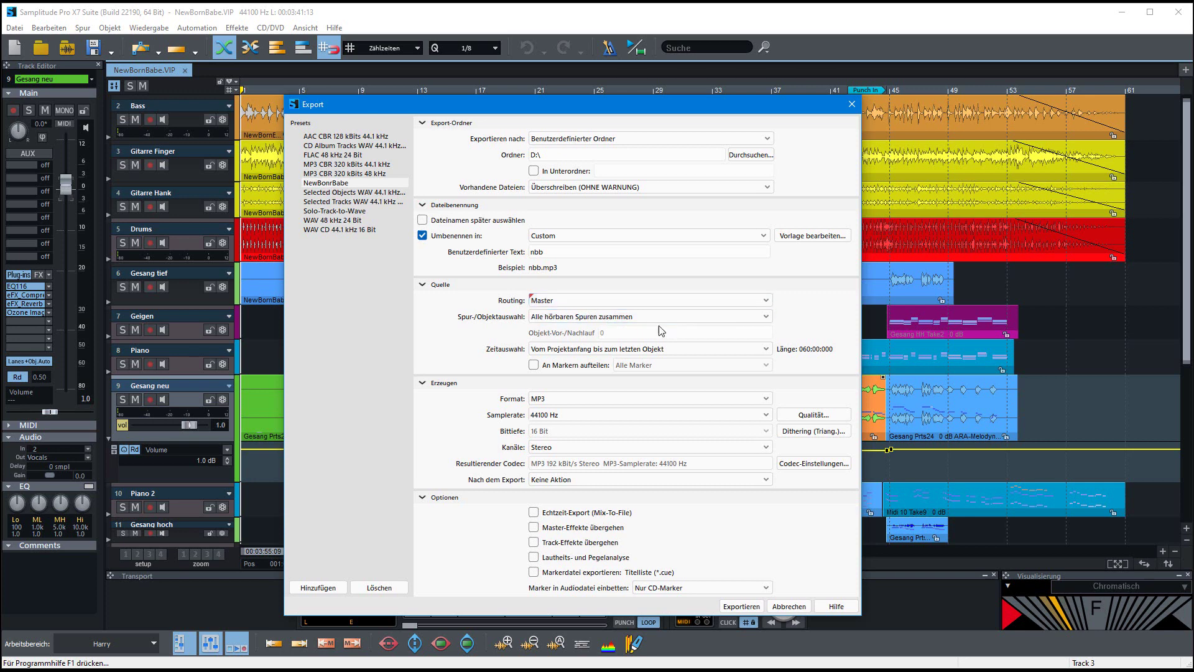
click(648, 322)
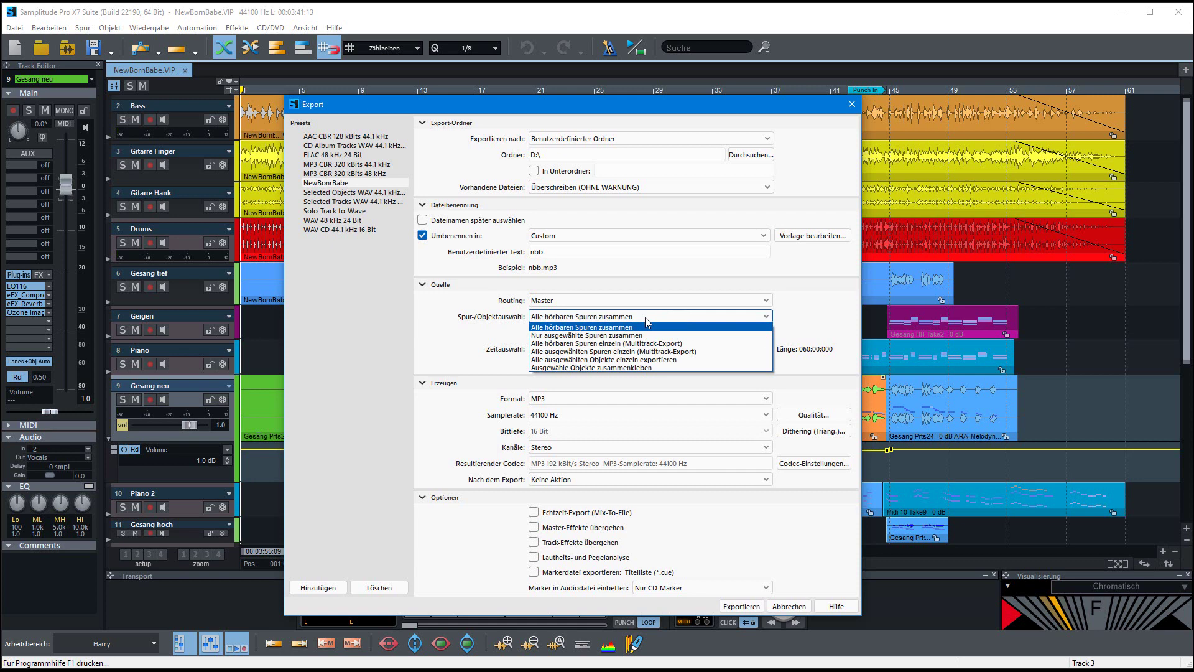
click(648, 295)
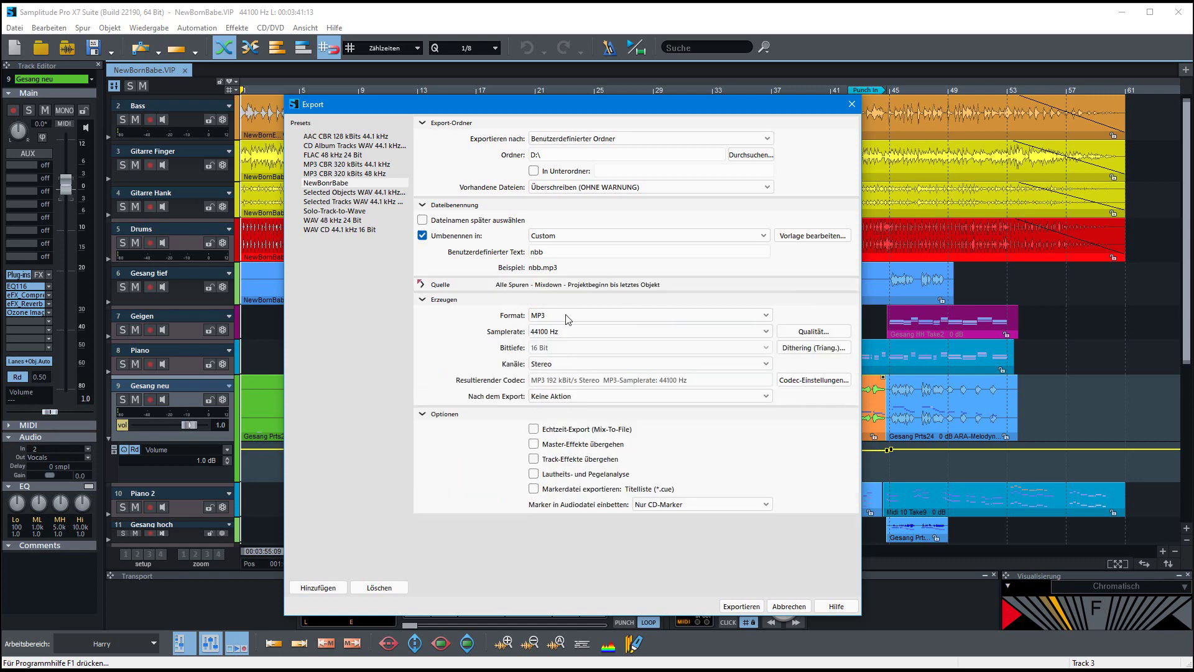
click(424, 288)
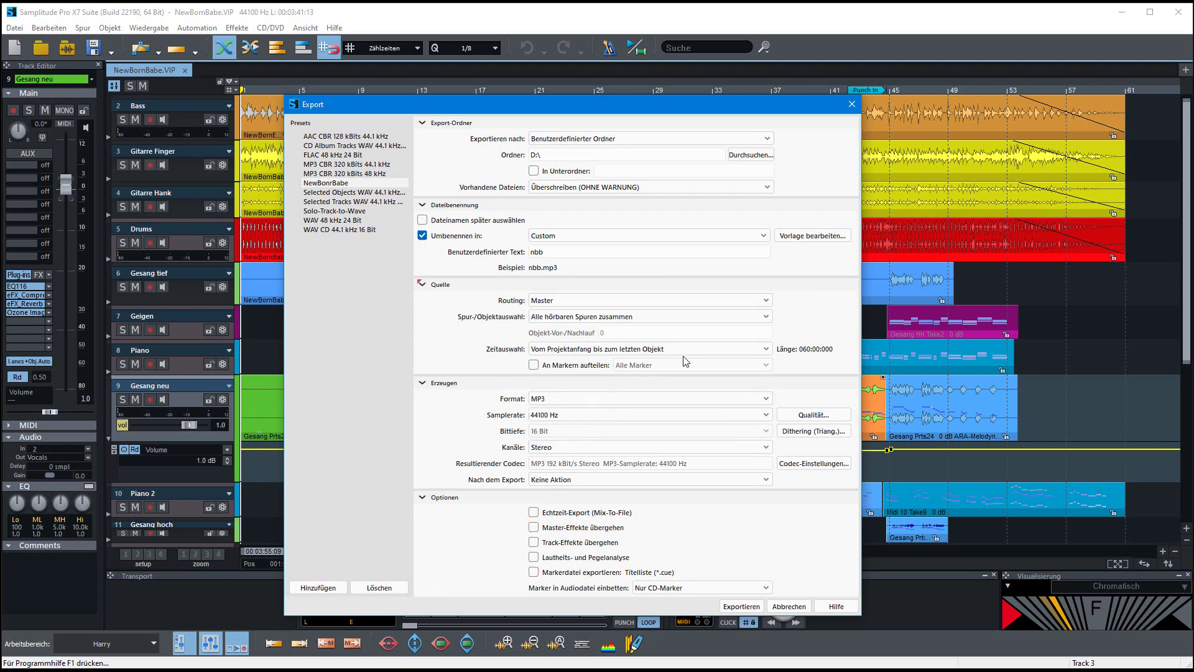
click(661, 400)
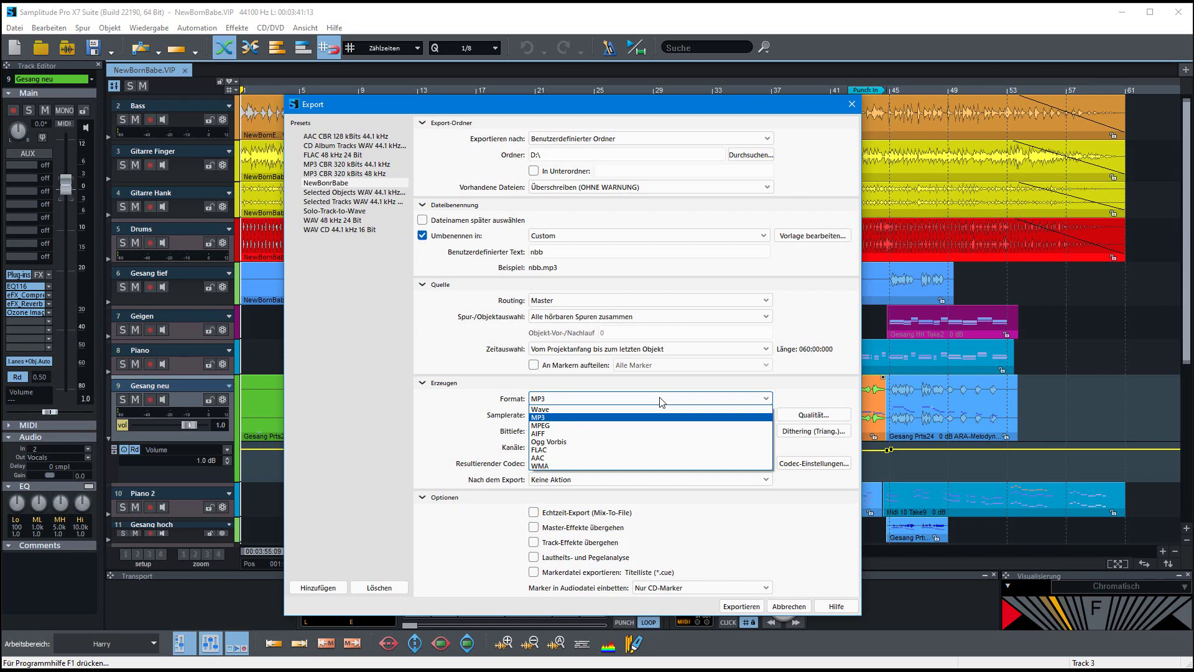
click(661, 399)
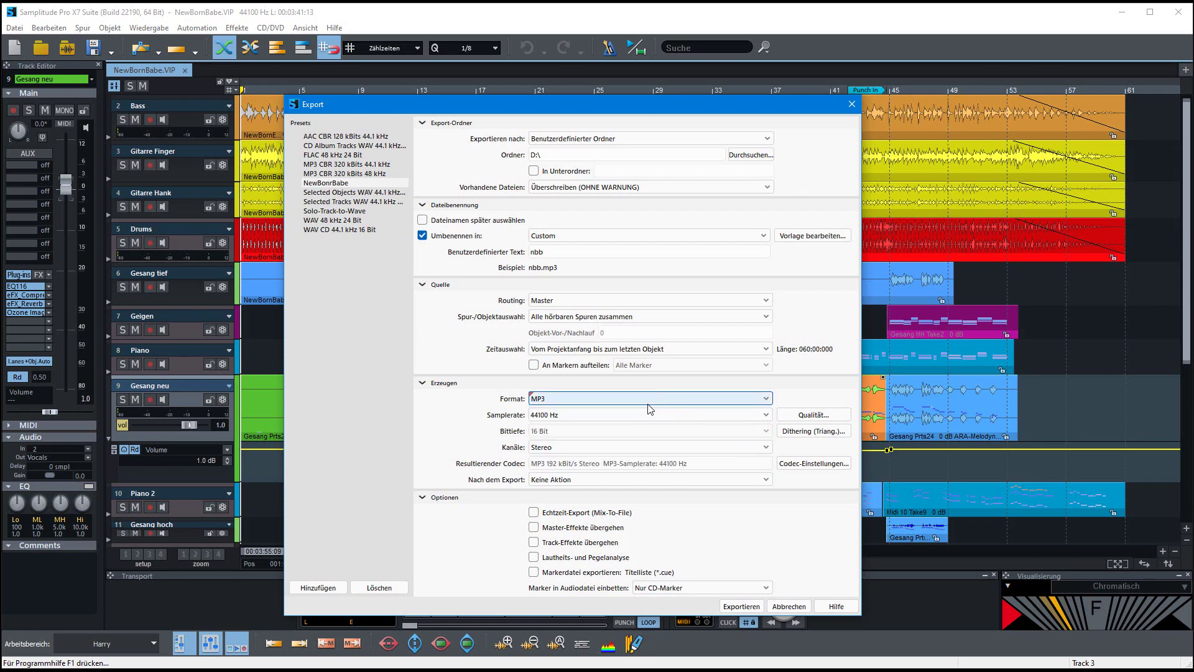
click(592, 480)
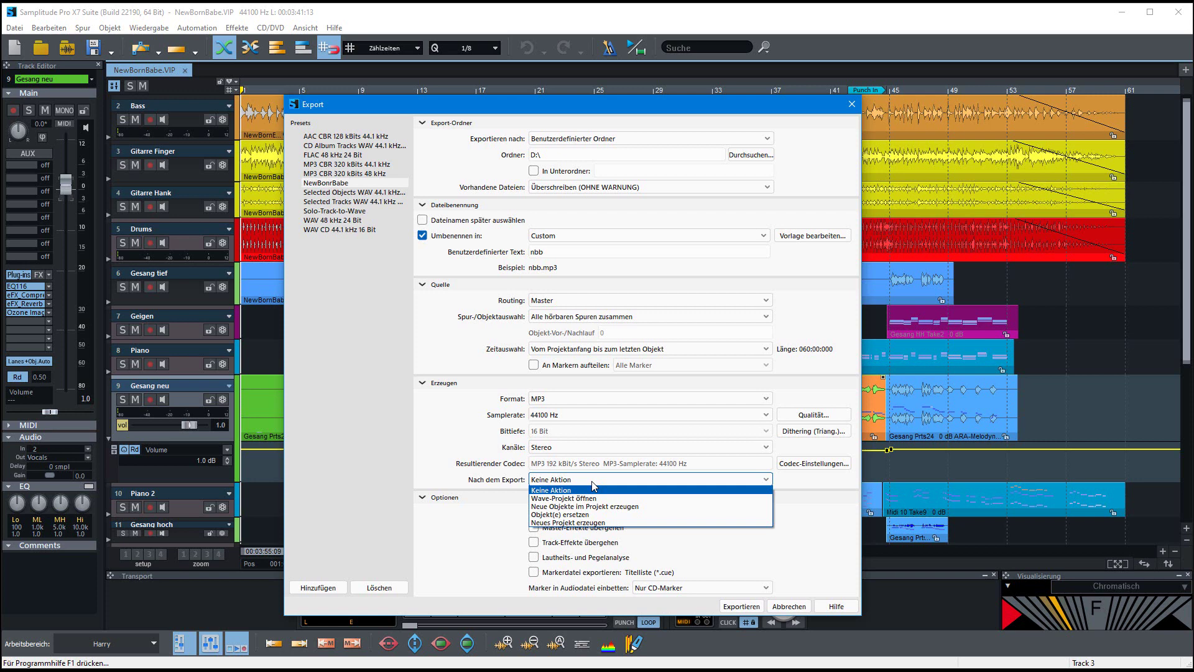
click(452, 433)
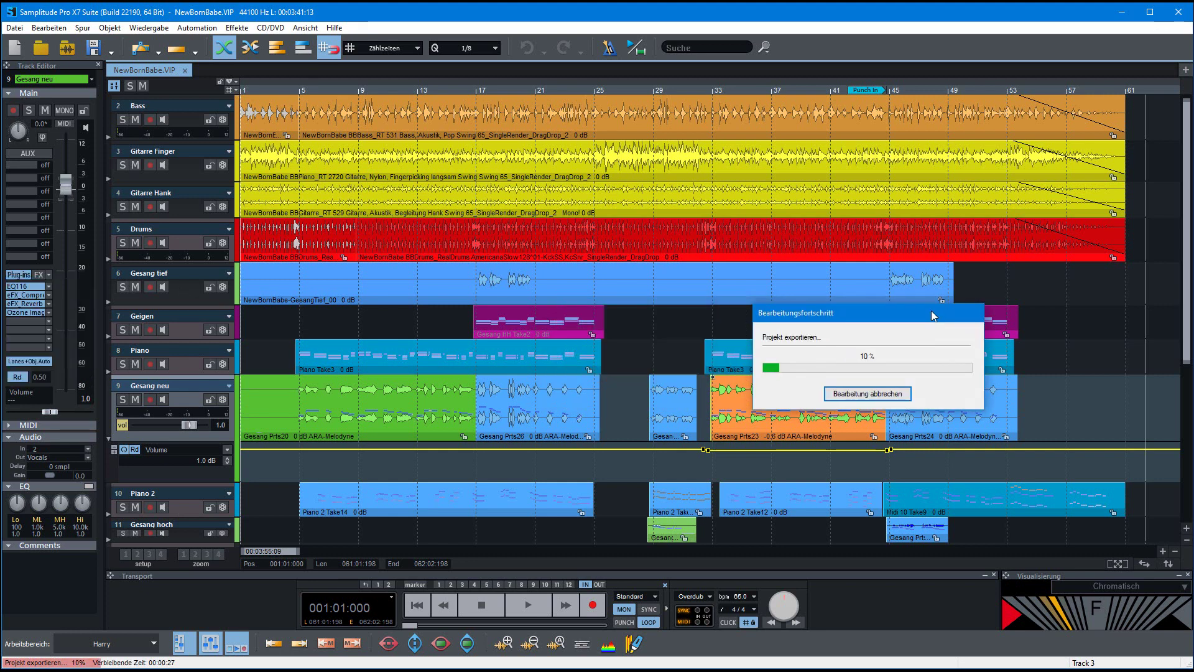
- Move the export progress window aside while the full mix renders to MP3
drag(931, 311, 842, 285)
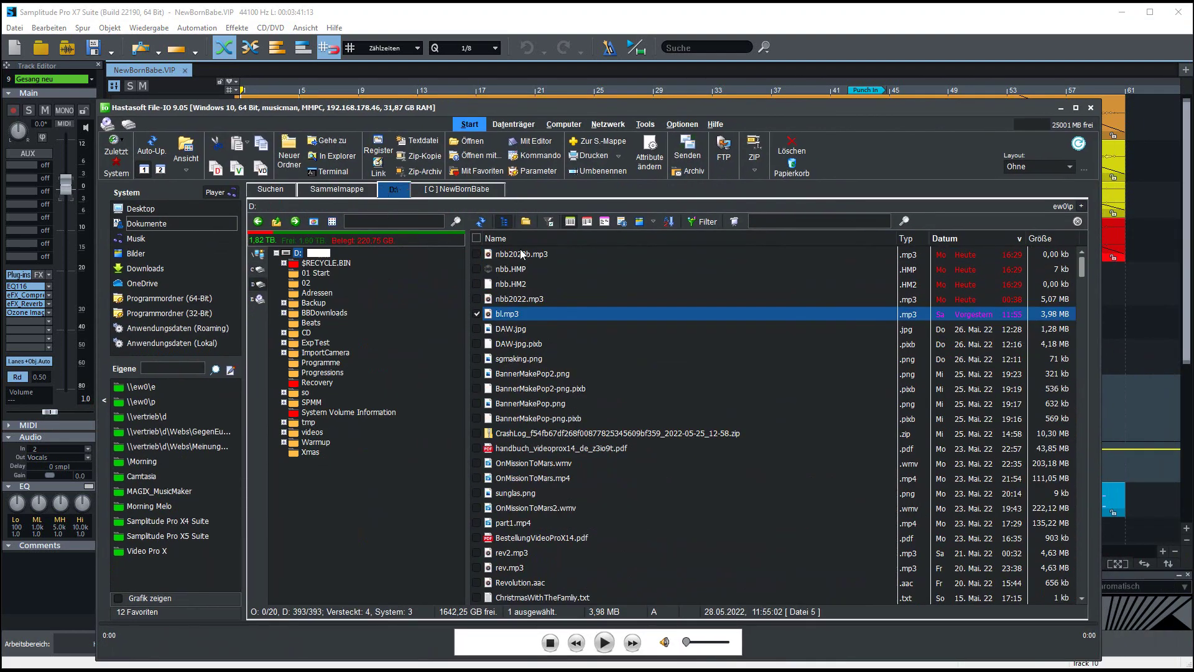
- Select the new 5.07 MB nbb.mp3 on drive D: and minimize File-IO
click(521, 254)
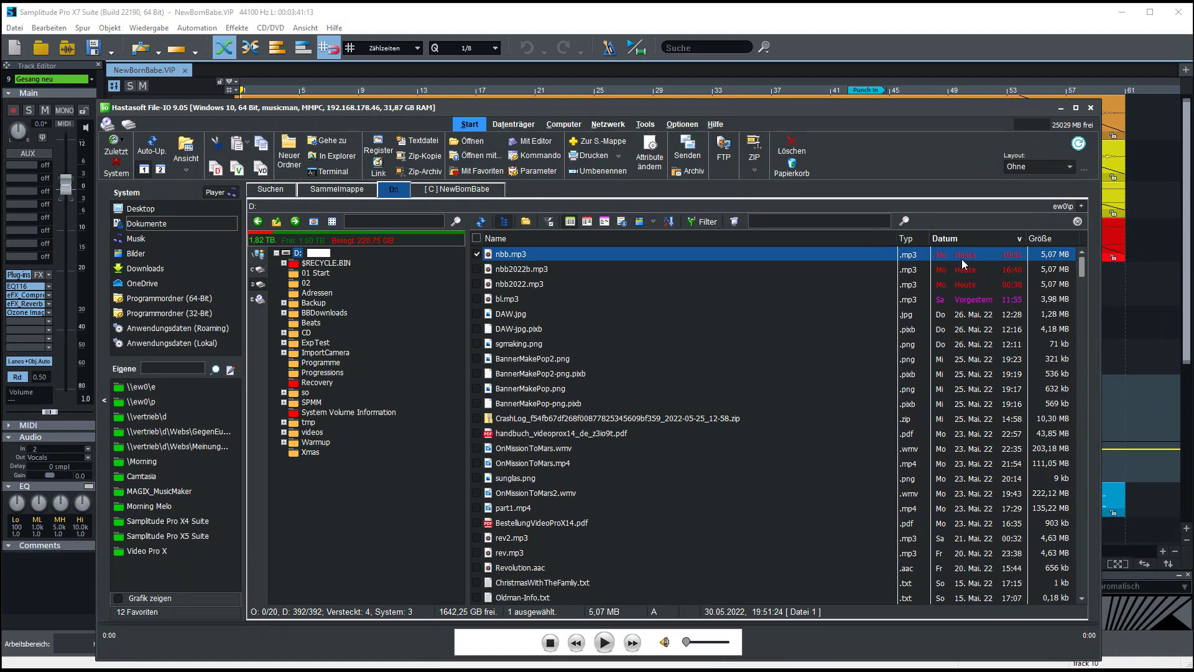
click(1063, 109)
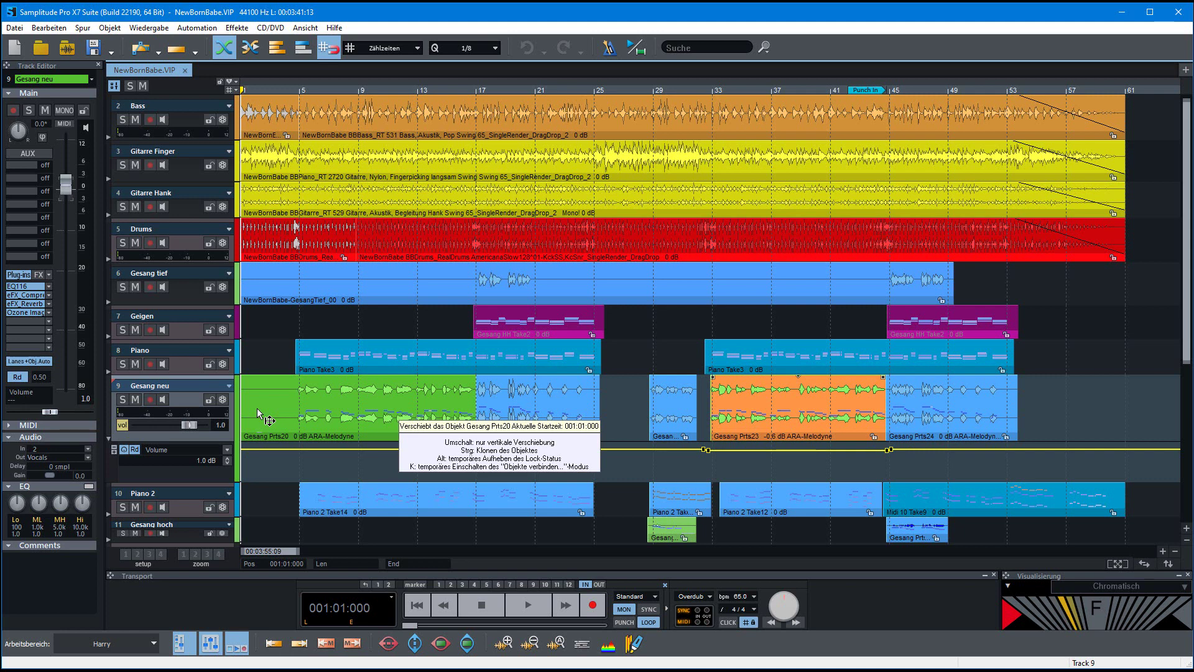
- Solo track 9 Gesang neu and reopen the Export dialog
click(122, 400)
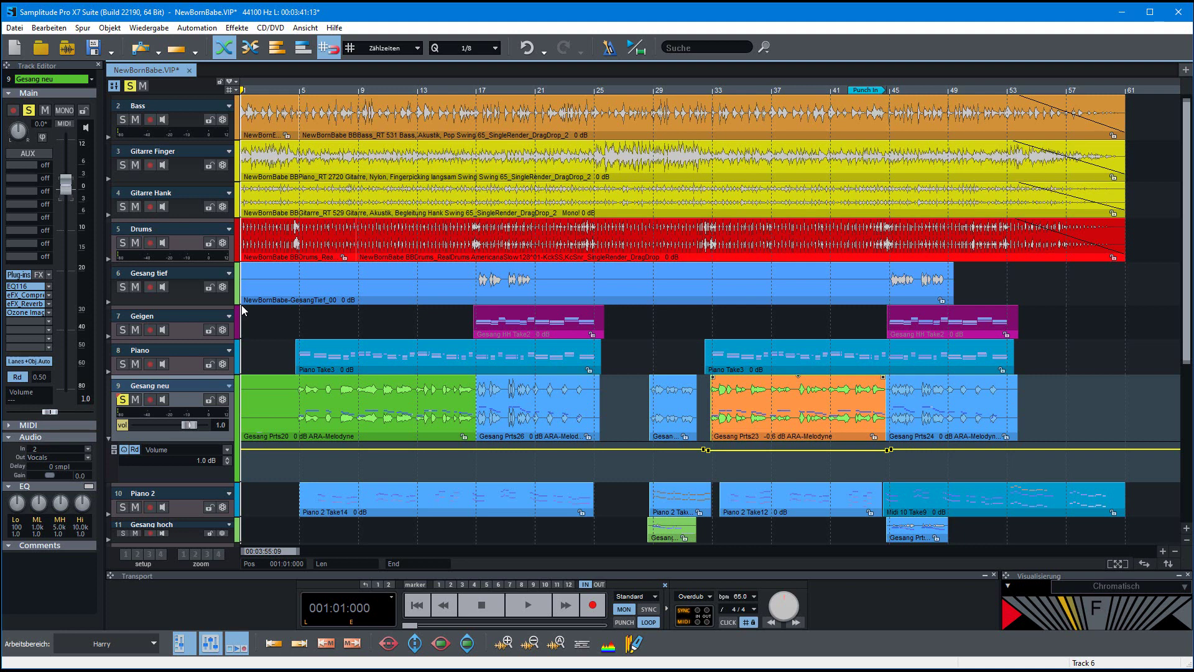
key(e)
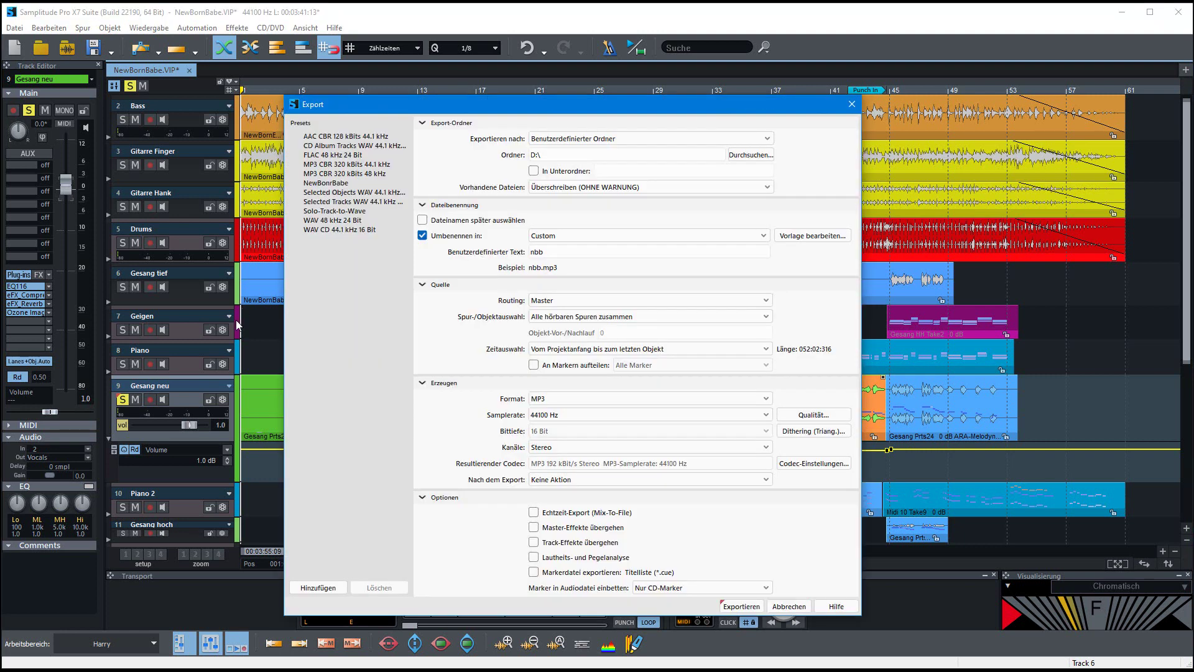
- Load the Solo-Track-to-Wave preset for 24-bit mono Wave at 44100 Hz, routing kept on Master
click(339, 211)
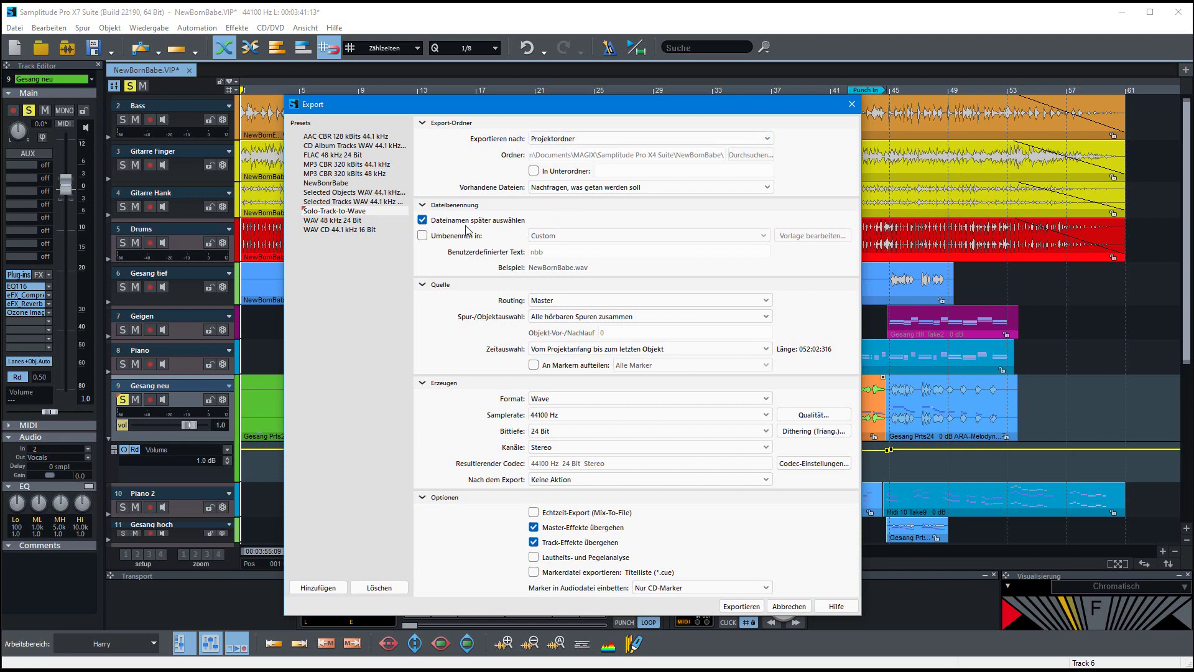
click(608, 303)
click(607, 301)
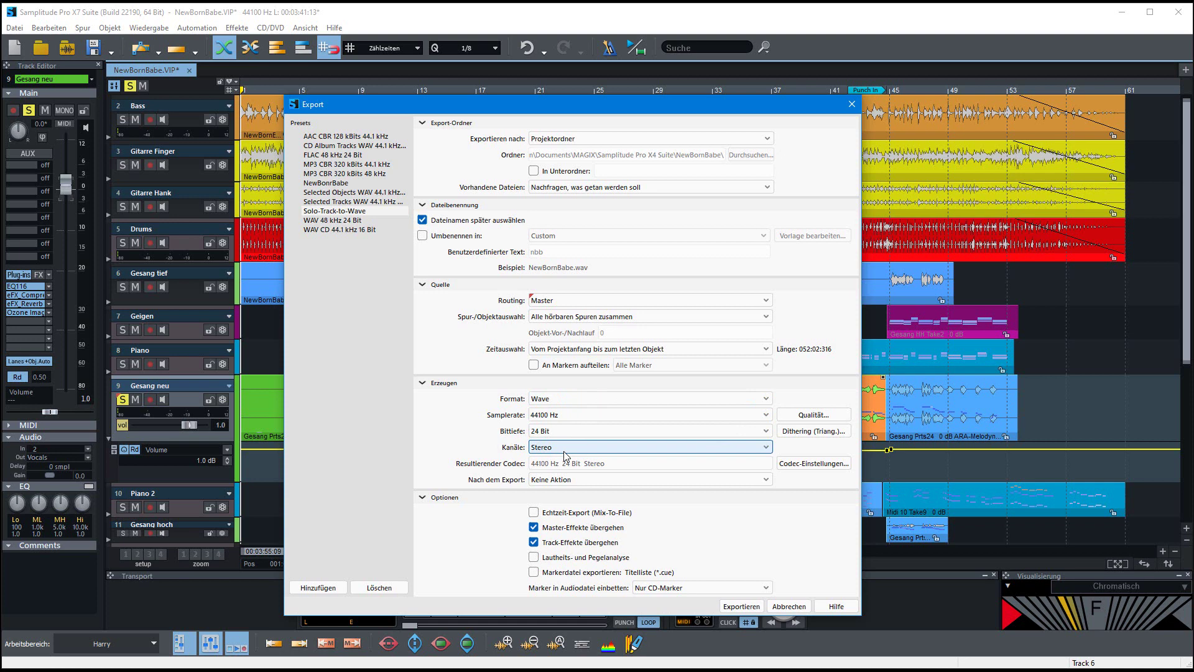
scroll(565, 455, up, 1)
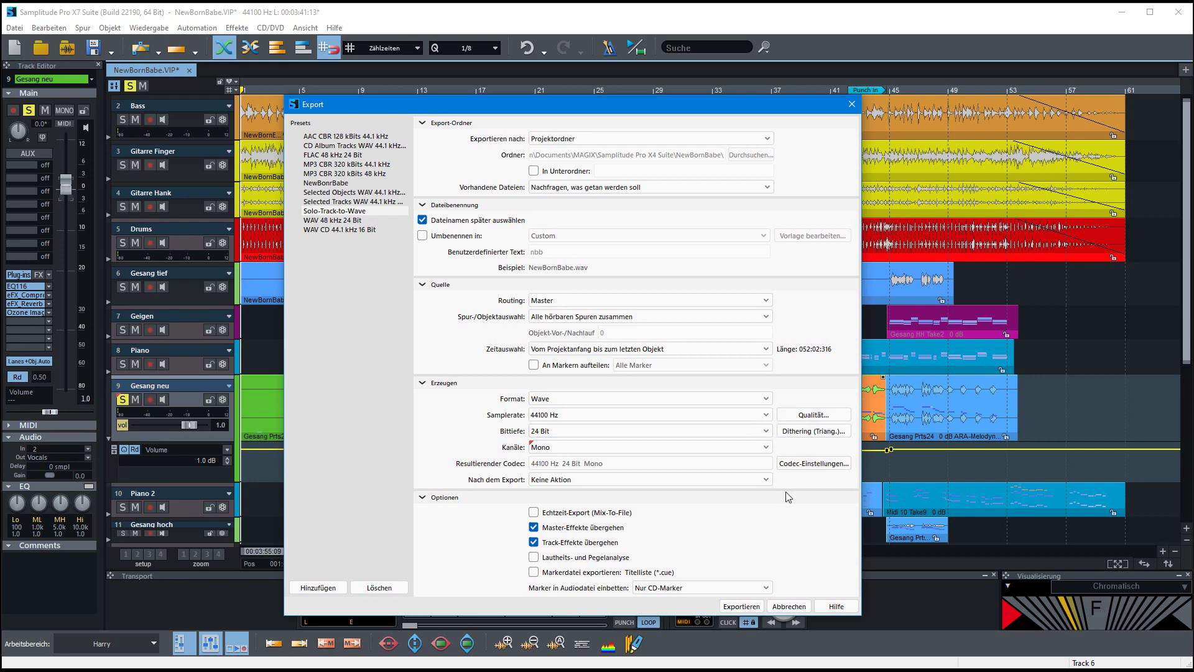
- Export the soloed vocal, accepting the file name NewBornBabe-FixedScores.wav
click(740, 606)
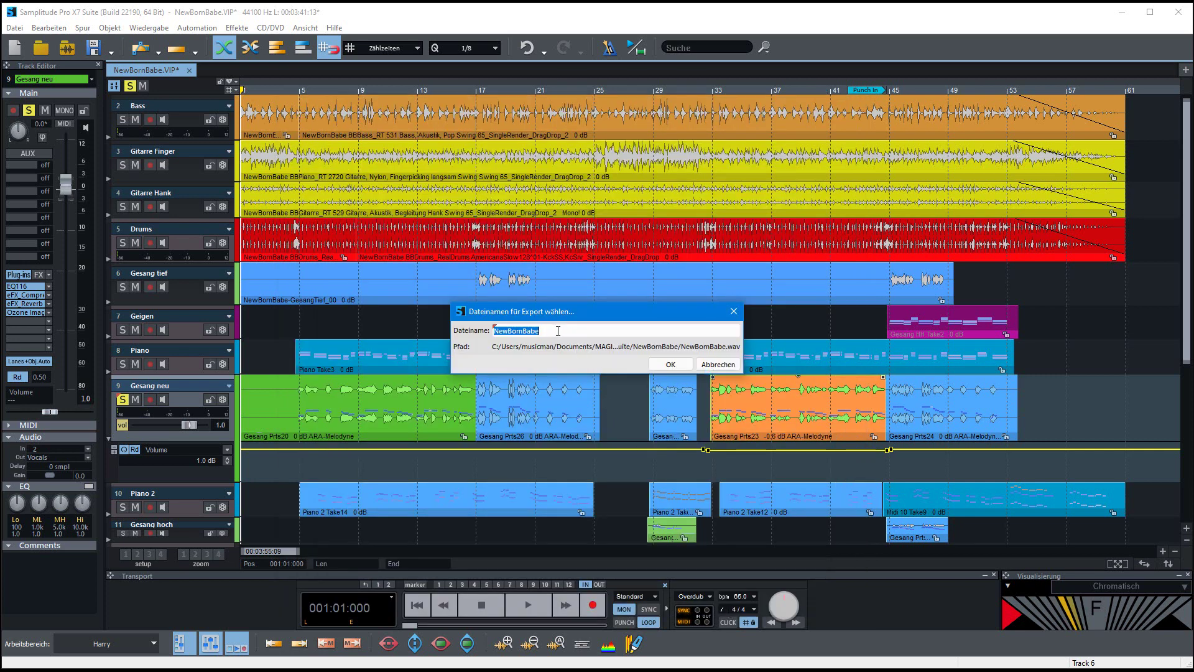
click(661, 366)
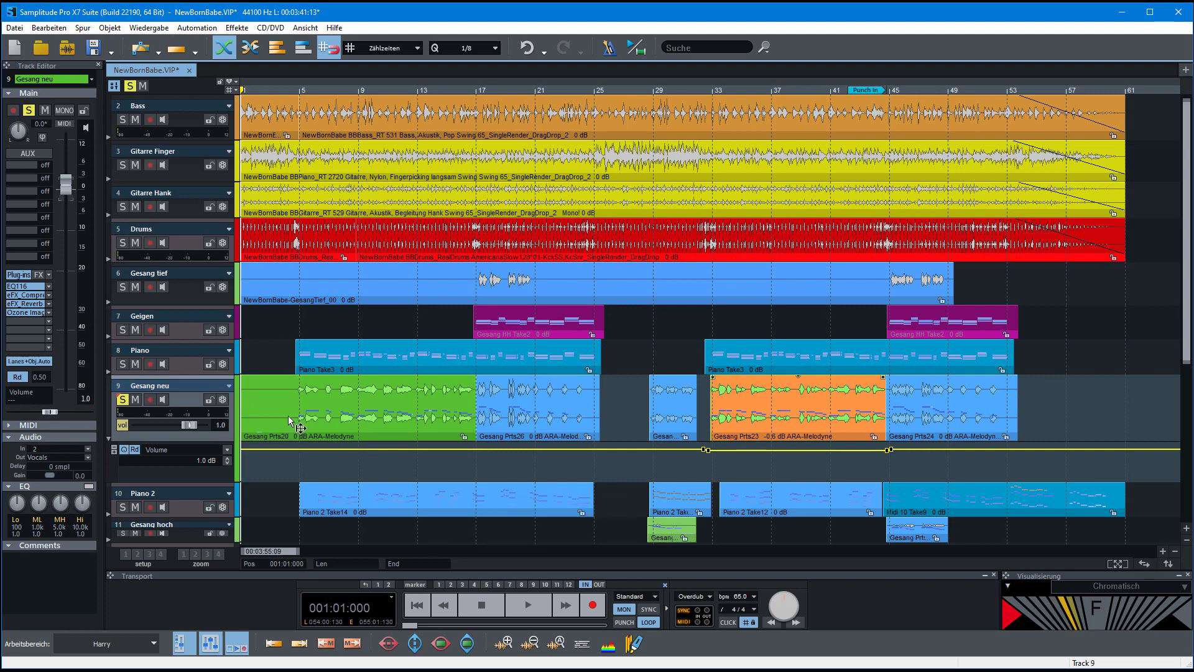
key(e)
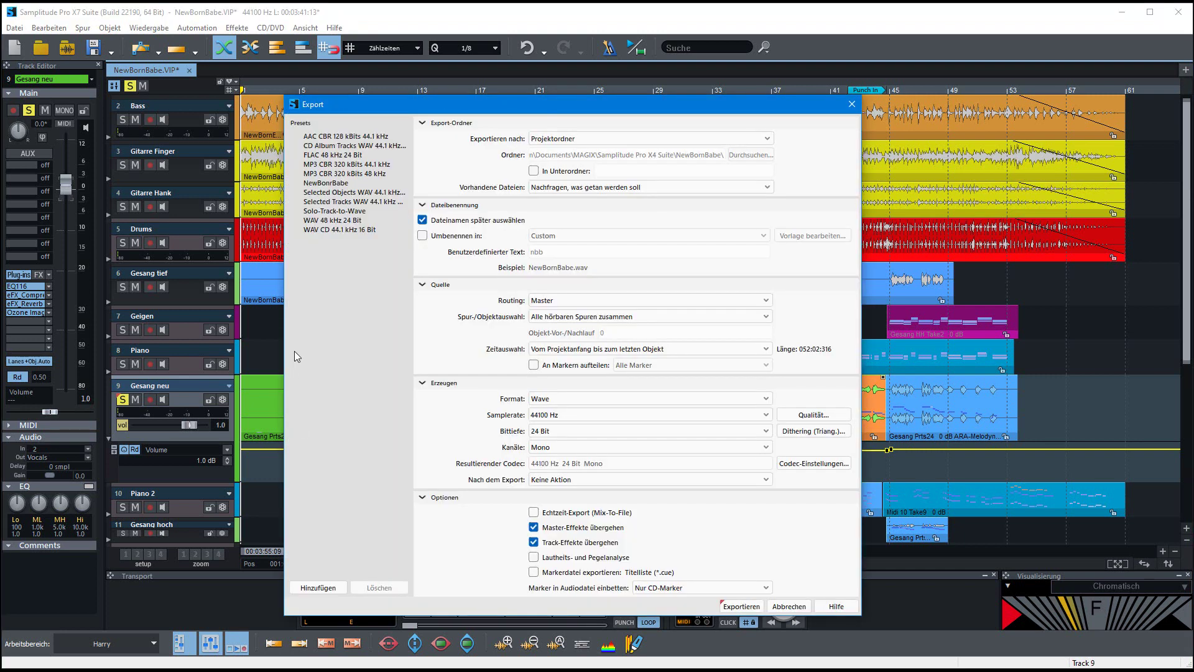
click(342, 182)
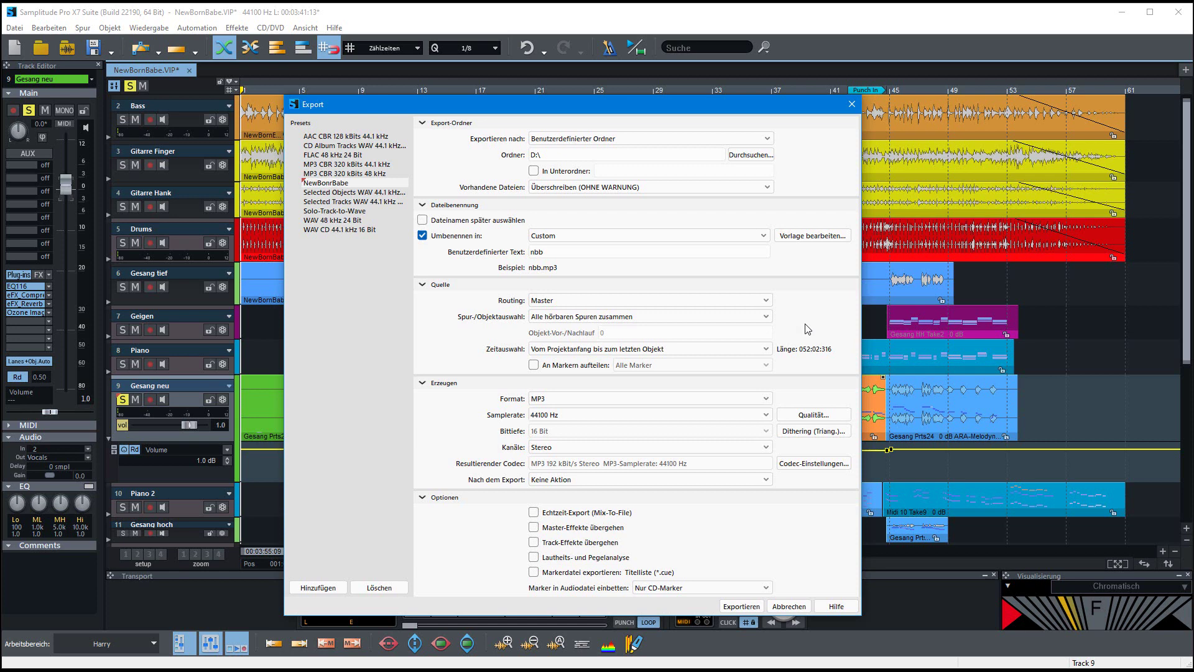
click(789, 607)
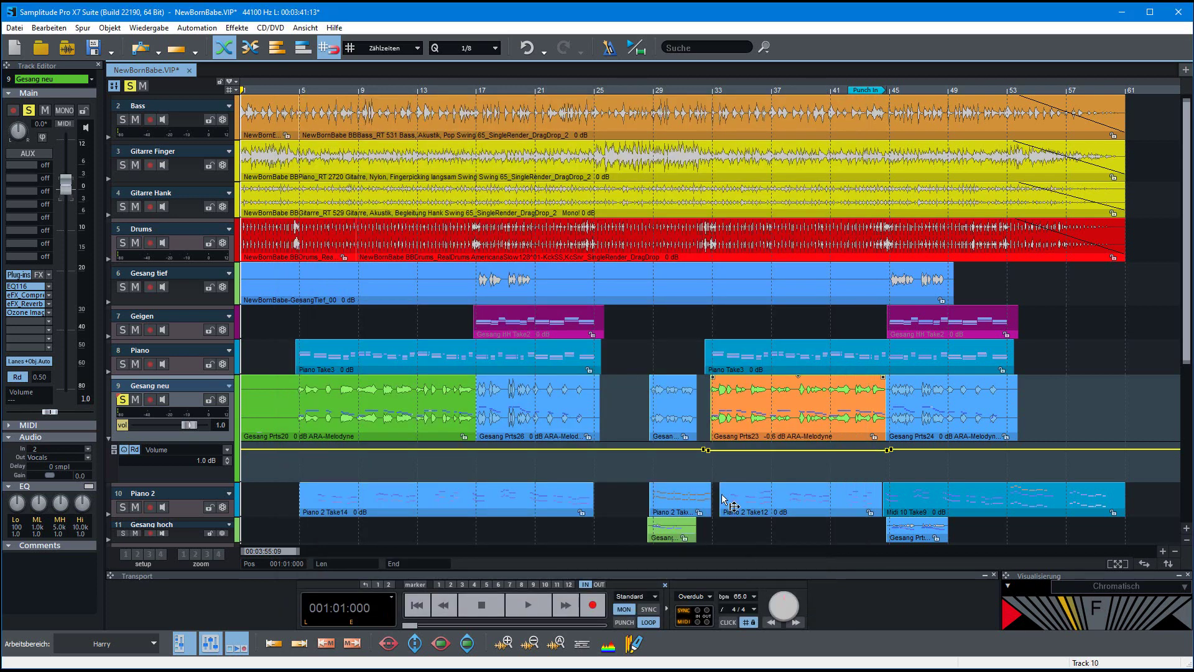